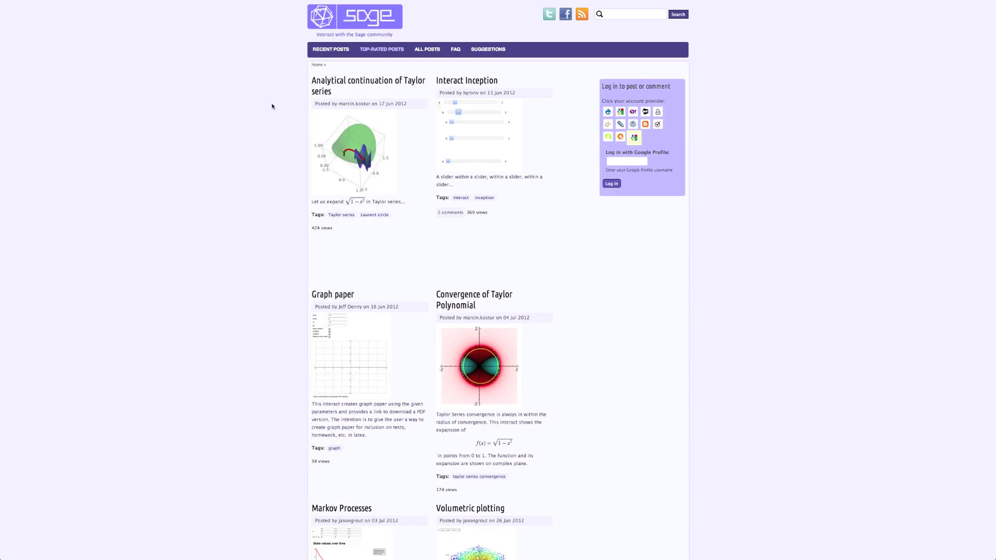
Go to Recent Posts and open the '2 by 2 Normal form games - Nash Equilibrium' snippet
click(336, 51)
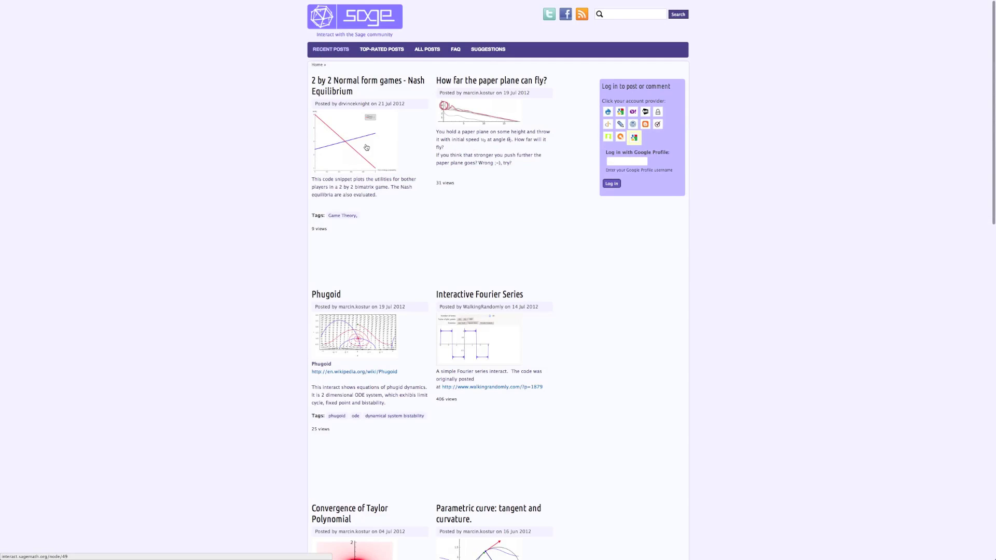
click(366, 147)
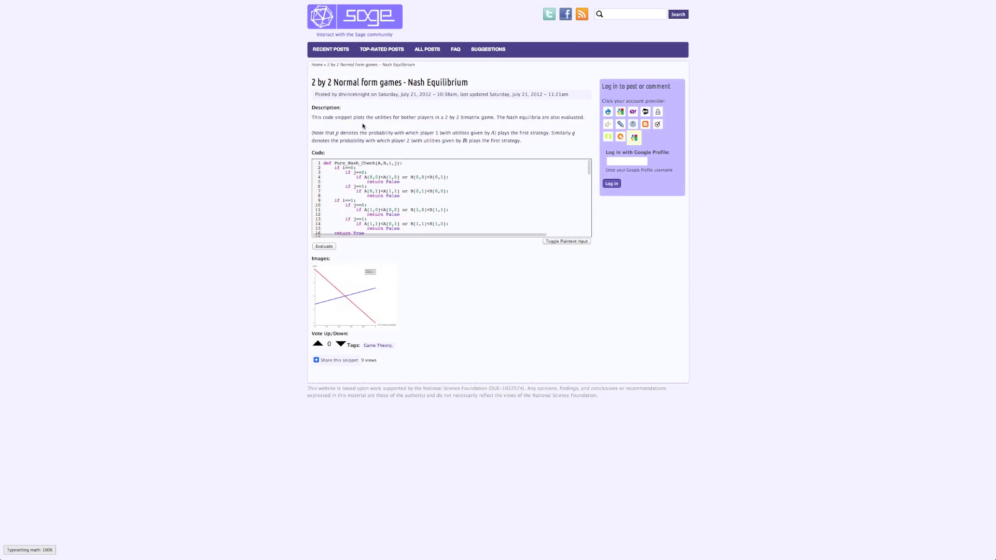
scroll(366, 187, down, 3)
scroll(364, 189, down, 2)
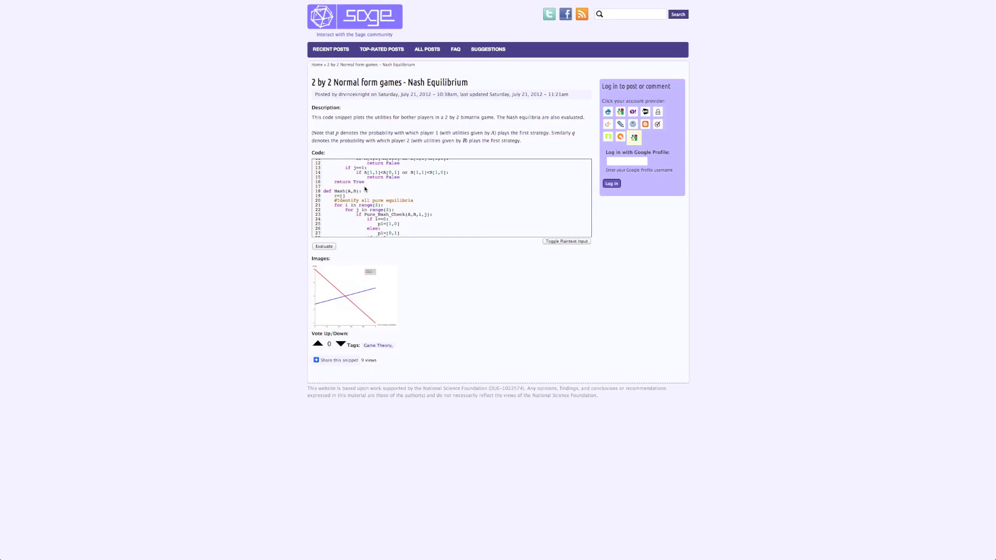
Evaluate the Nash Equilibrium snippet code to generate its interactive utilities plot
click(333, 247)
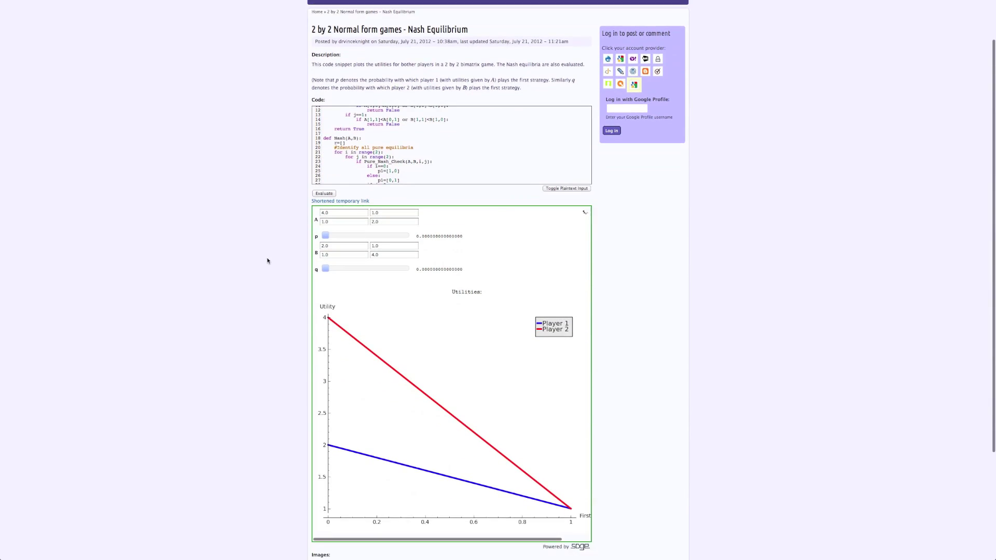
scroll(268, 261, down, 3)
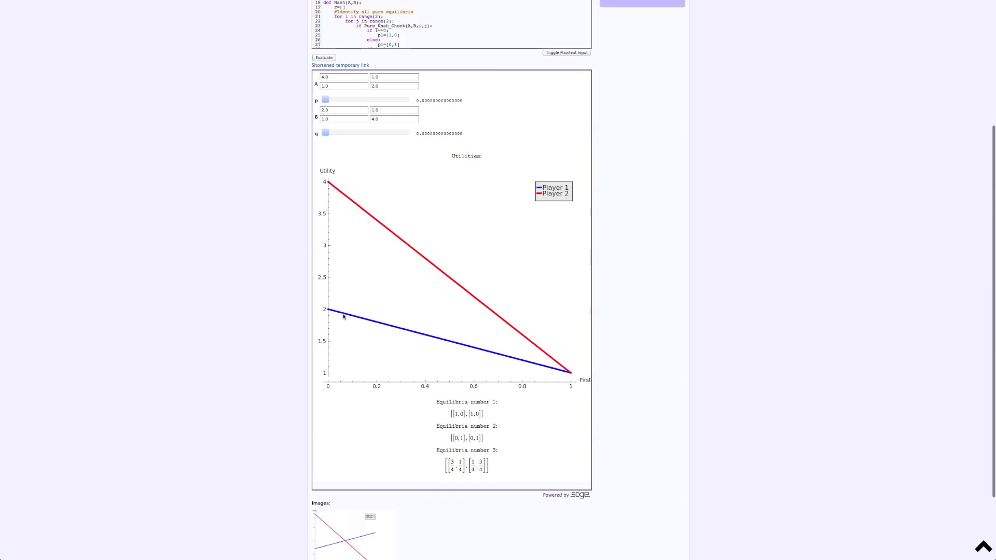
scroll(253, 213, up, 1)
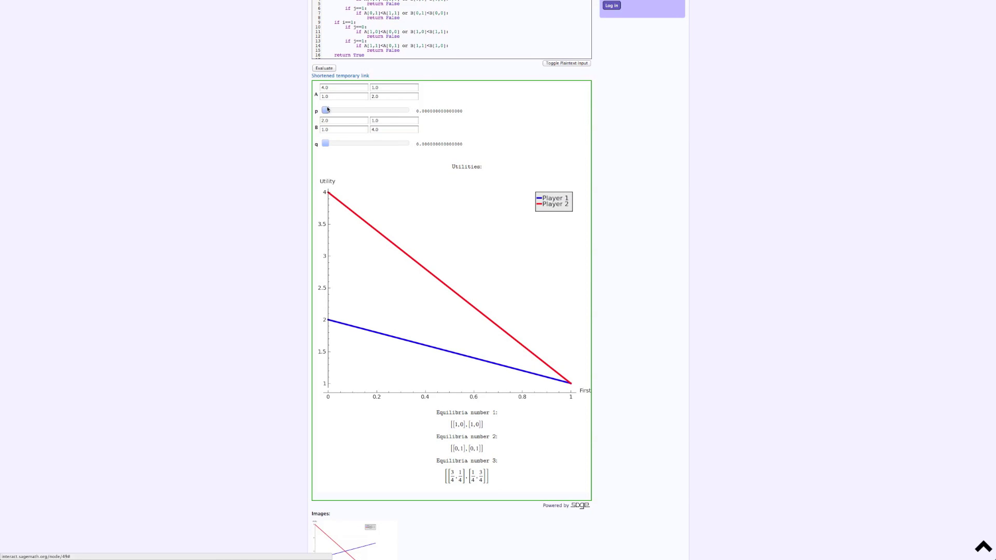
Raise the p slider from 0 up to 1
drag(326, 112, 410, 111)
scroll(185, 330, down, 3)
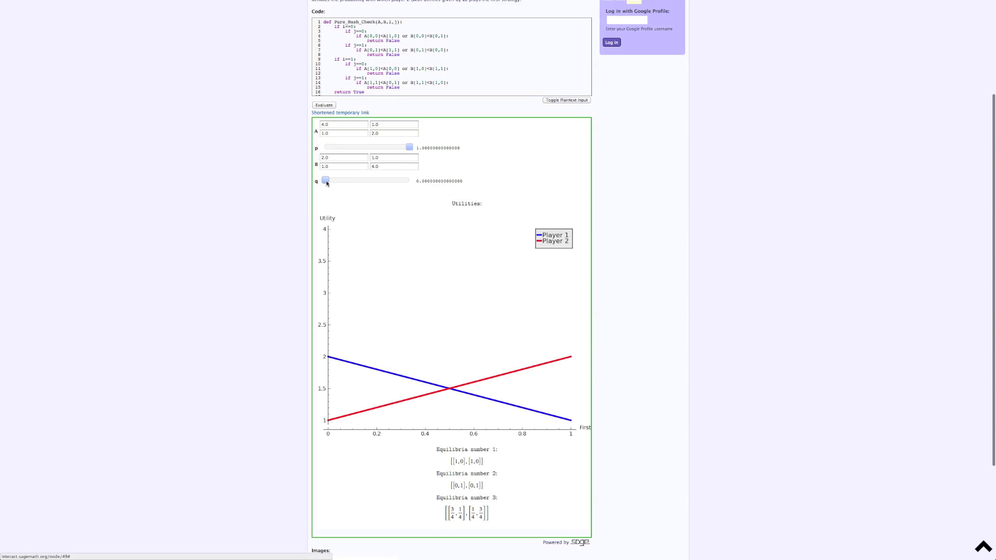
Raise the q slider from 0 up to 1
drag(325, 182, 420, 186)
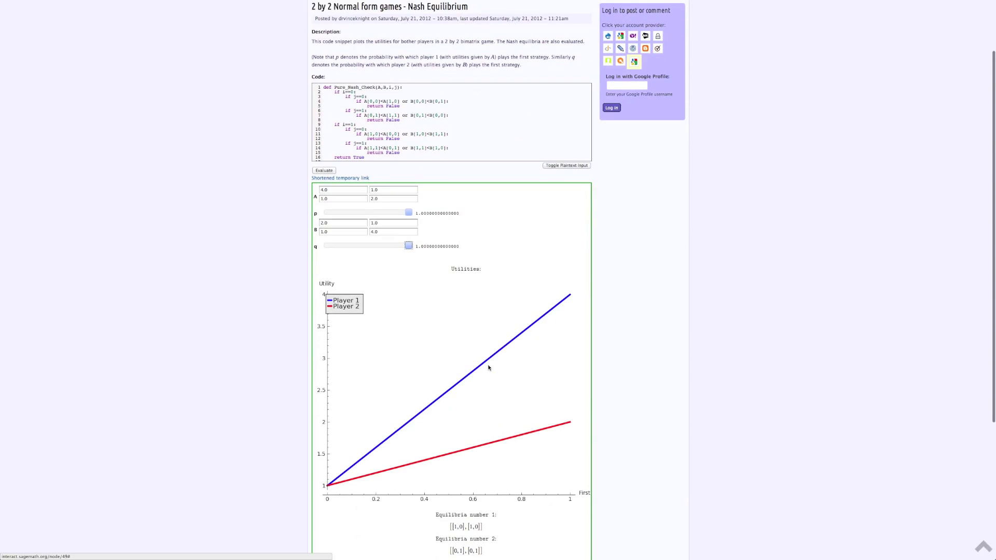
scroll(545, 362, down, 1)
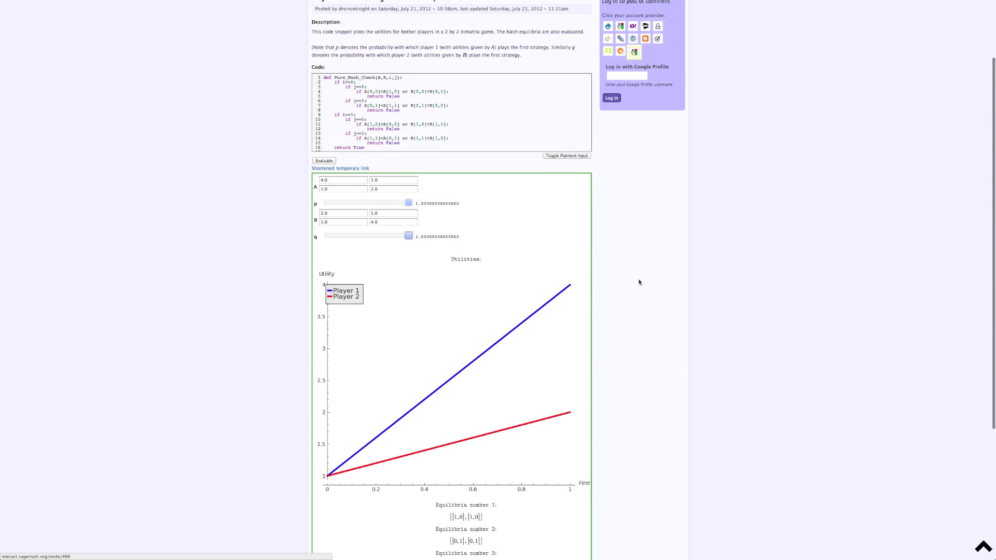
scroll(467, 345, down, 3)
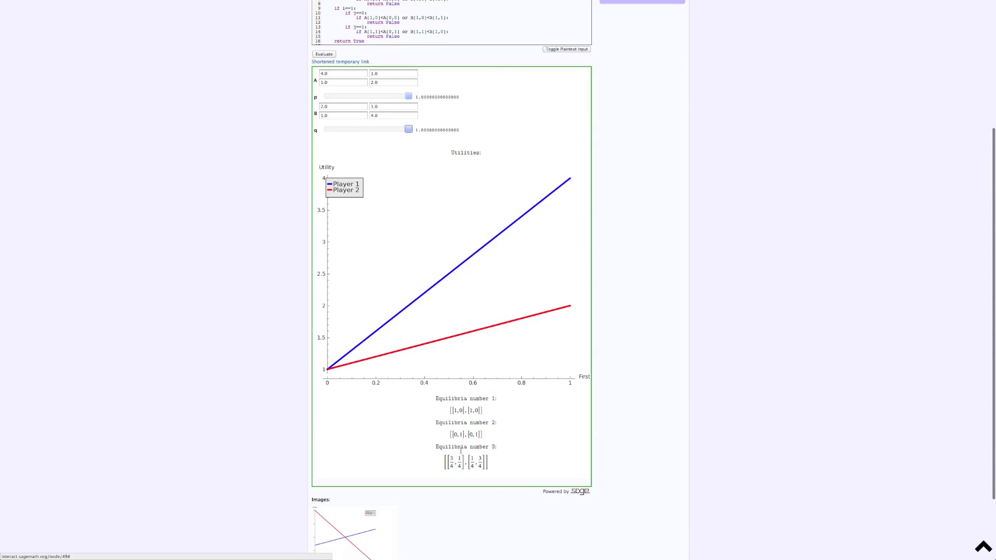
scroll(435, 459, up, 1)
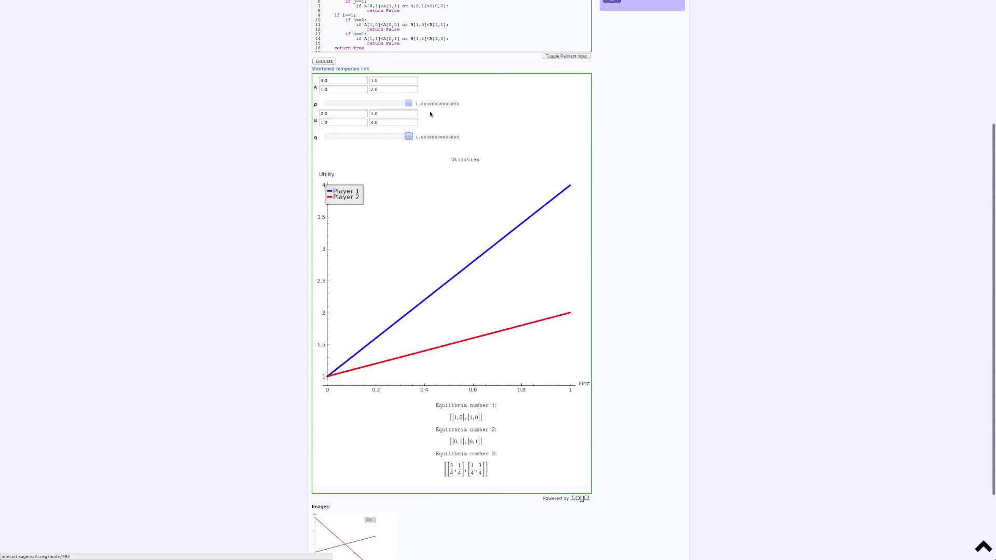
Lower the p slider from 1 to 0.75
drag(409, 103, 391, 105)
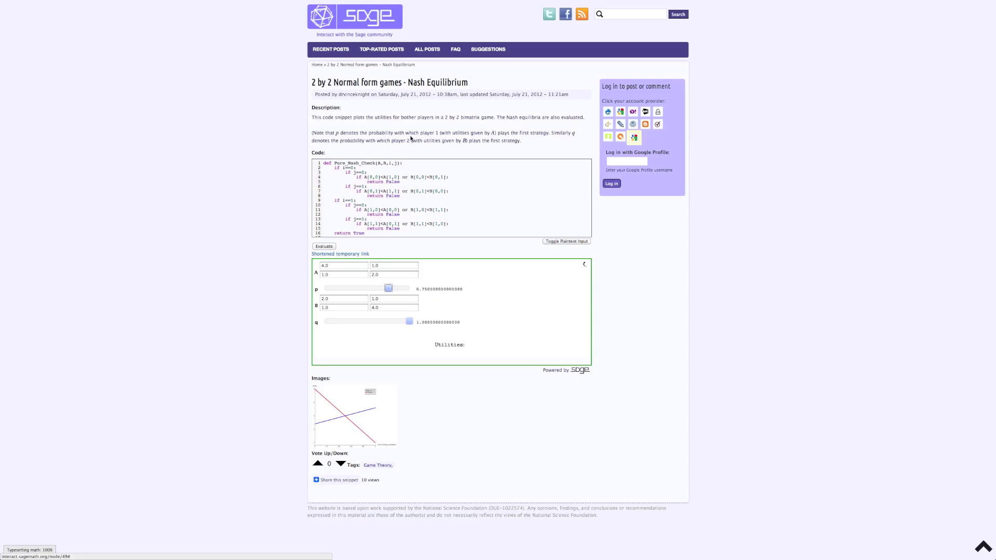
scroll(404, 260, up, 3)
scroll(404, 261, down, 2)
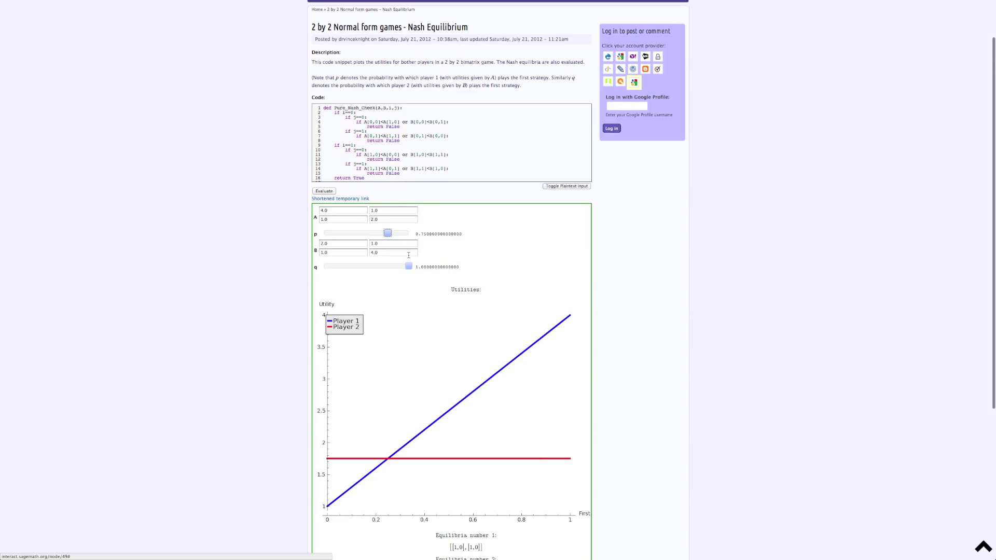
scroll(455, 447, down, 3)
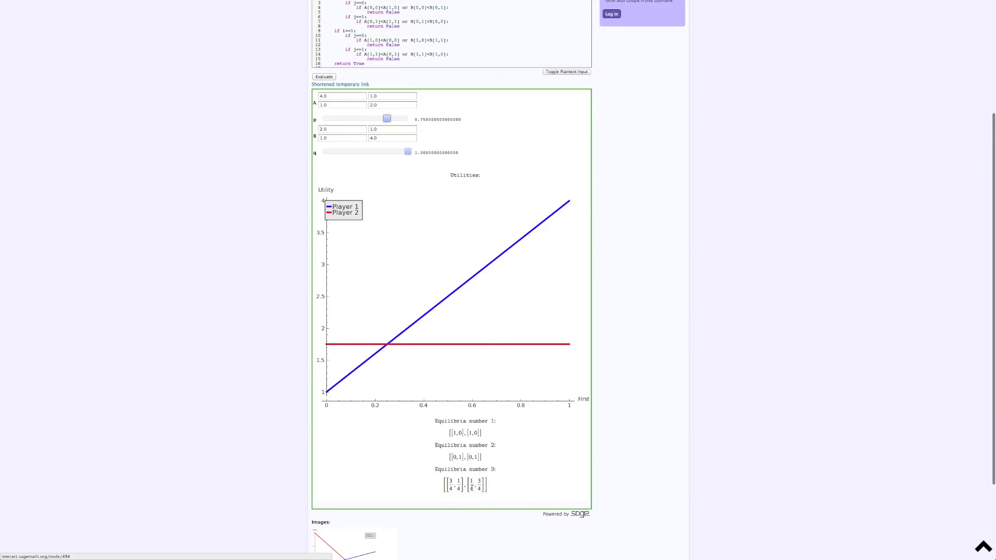
scroll(436, 302, up, 1)
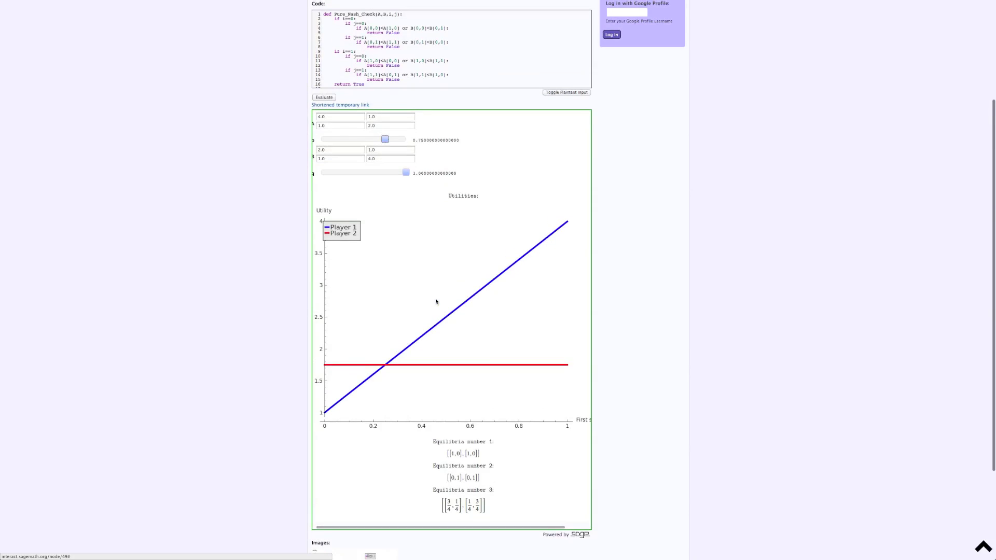
Lower the q slider from 1 toward 0.25, reaching about 0.35
drag(404, 174, 341, 176)
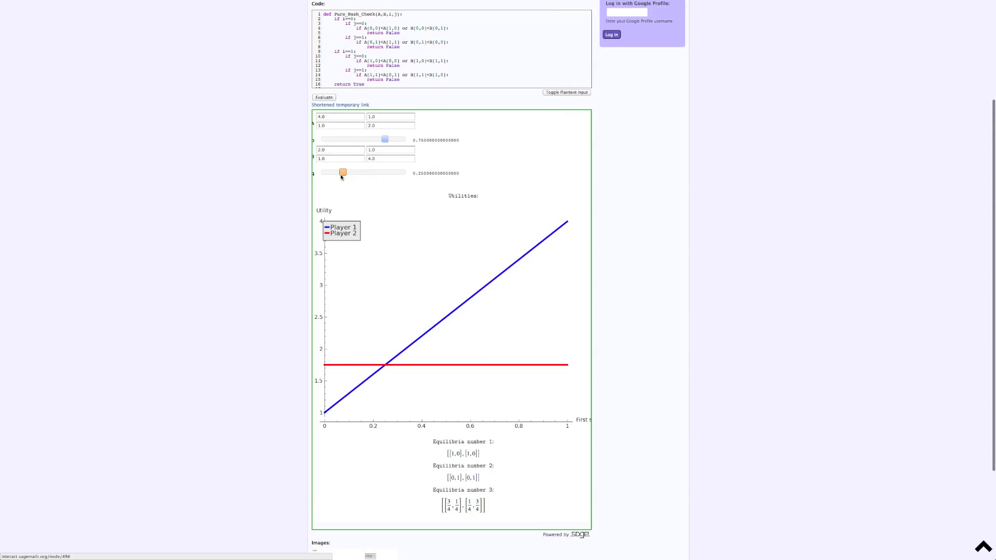